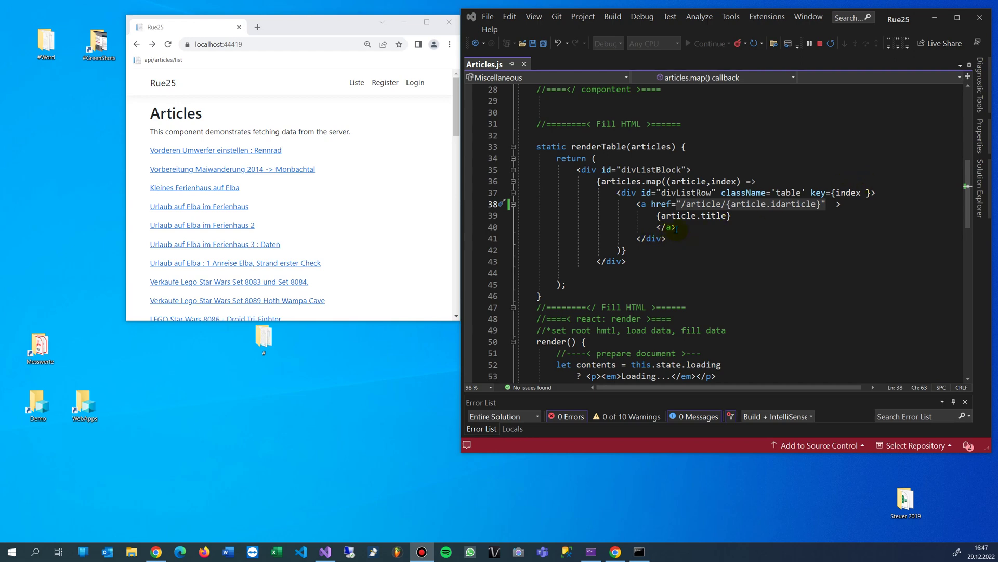
- Inspect the href markup, then check the first article's encoded %7B address in Chrome
left_click_drag(638, 204, 700, 235)
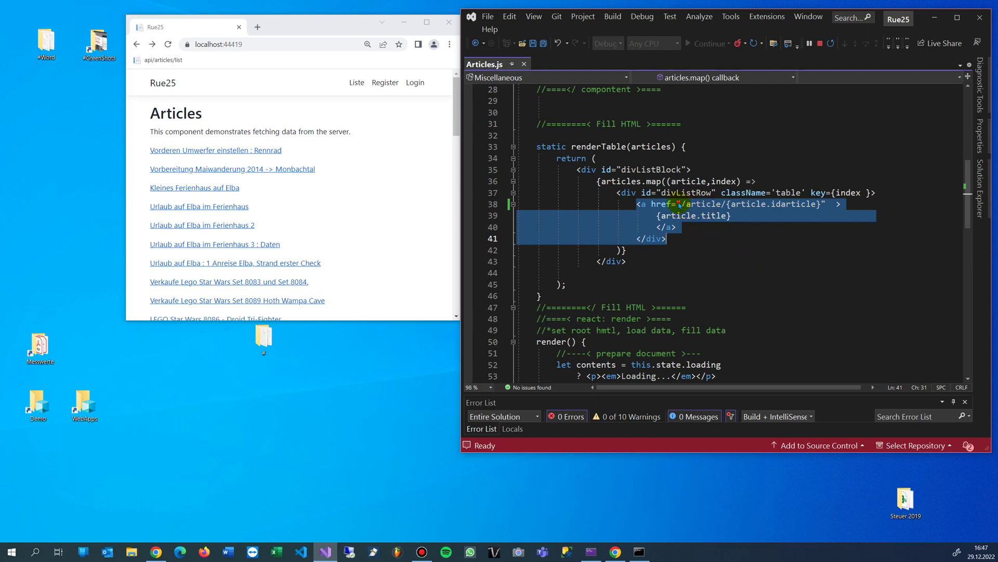
left_click_drag(678, 204, 825, 205)
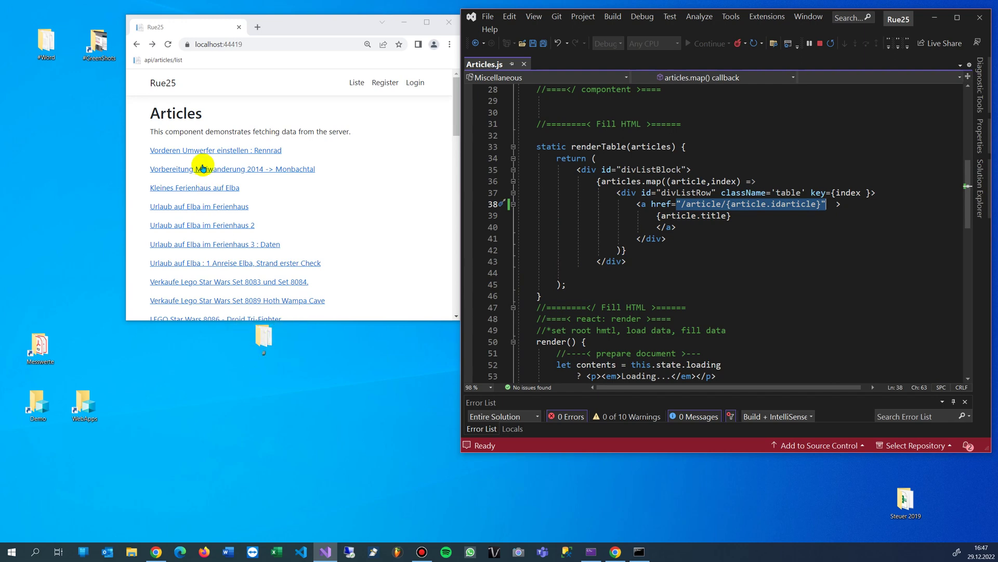
left_click(213, 150)
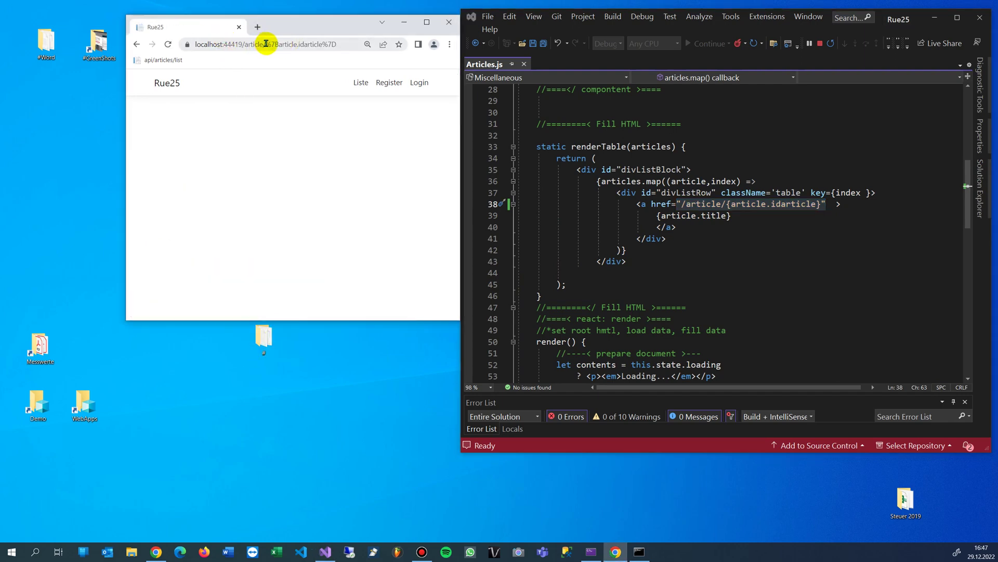
left_click_drag(265, 44, 278, 44)
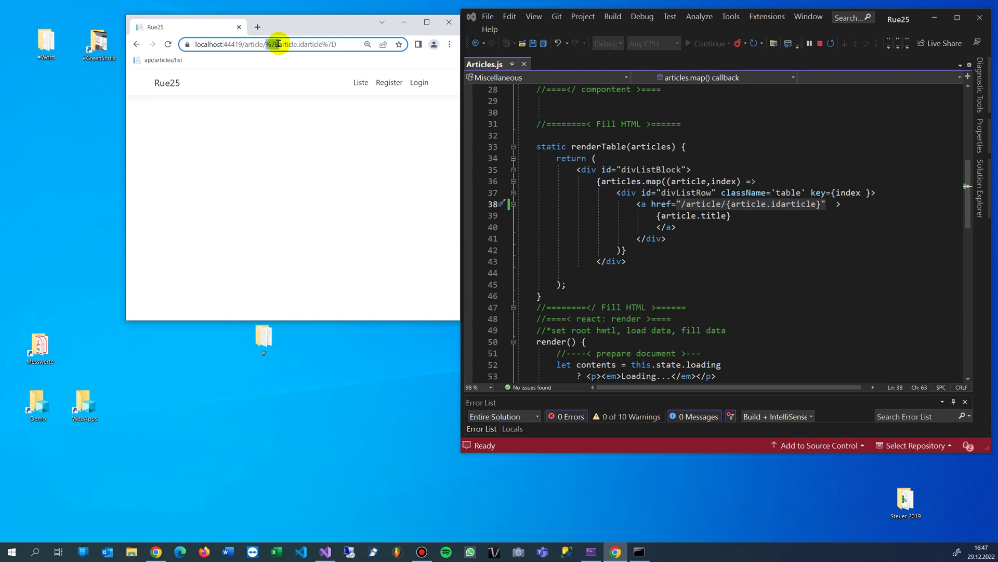
left_click_drag(277, 44, 279, 44)
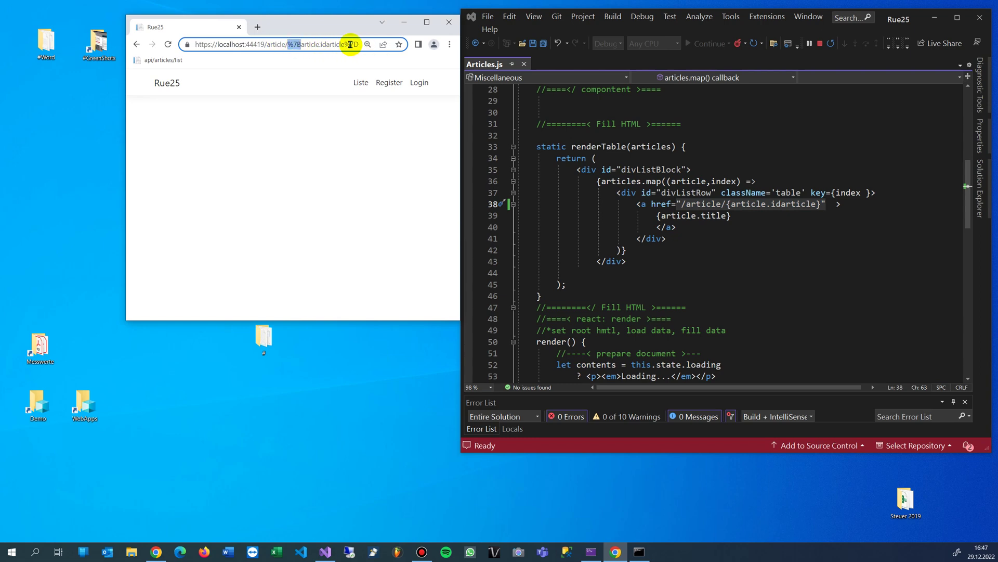
left_click_drag(349, 44, 361, 47)
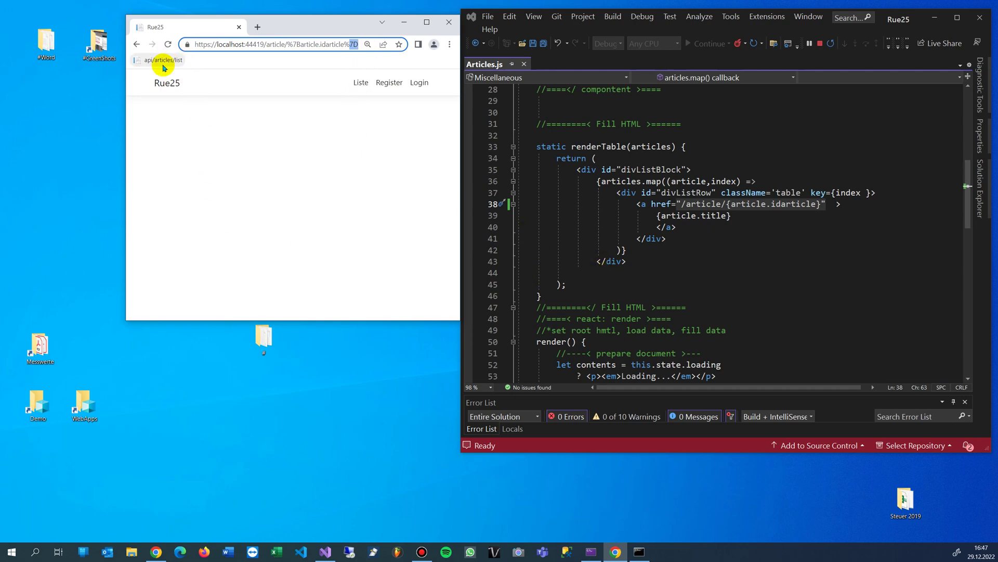
left_click(136, 43)
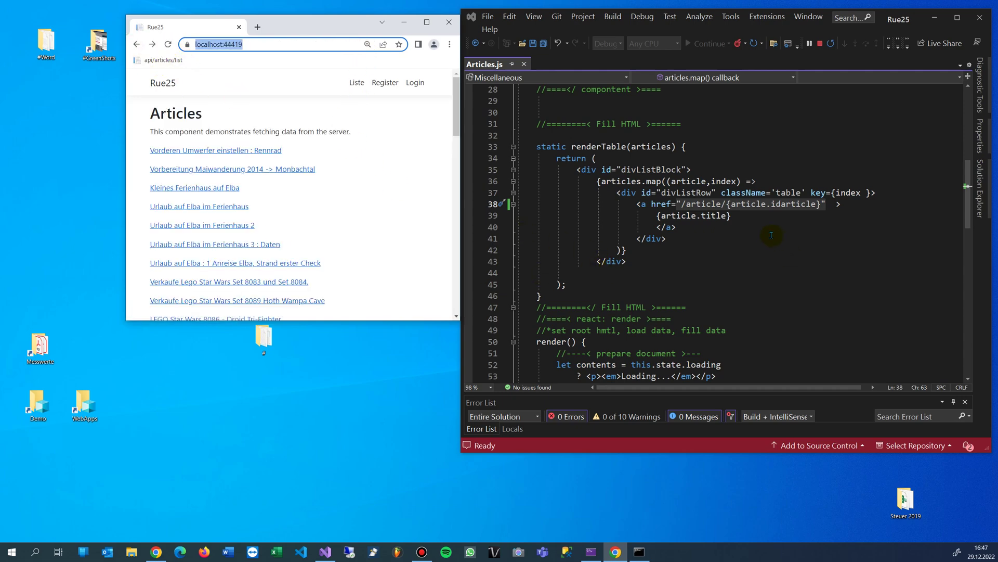
- Strip the /article/ prefix and quotes so line 38 reads href={article.idarticle}, then save
left_click(763, 248)
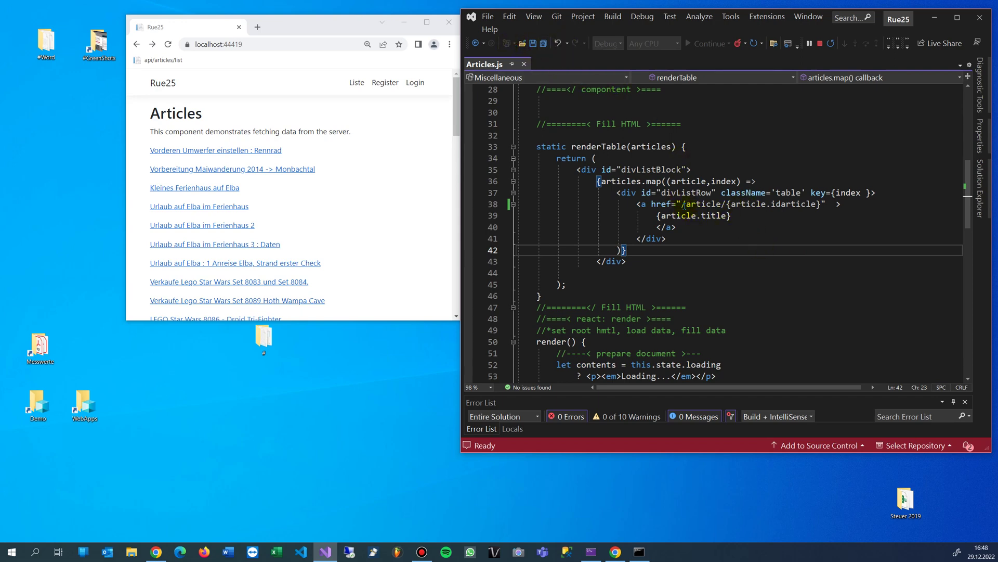
left_click_drag(679, 205, 735, 207)
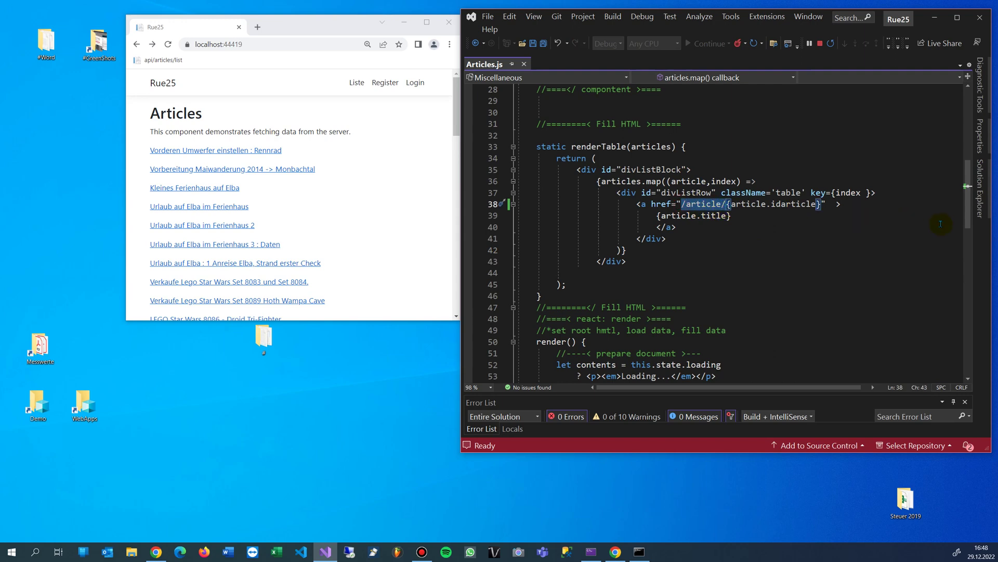
key("BackSpace")
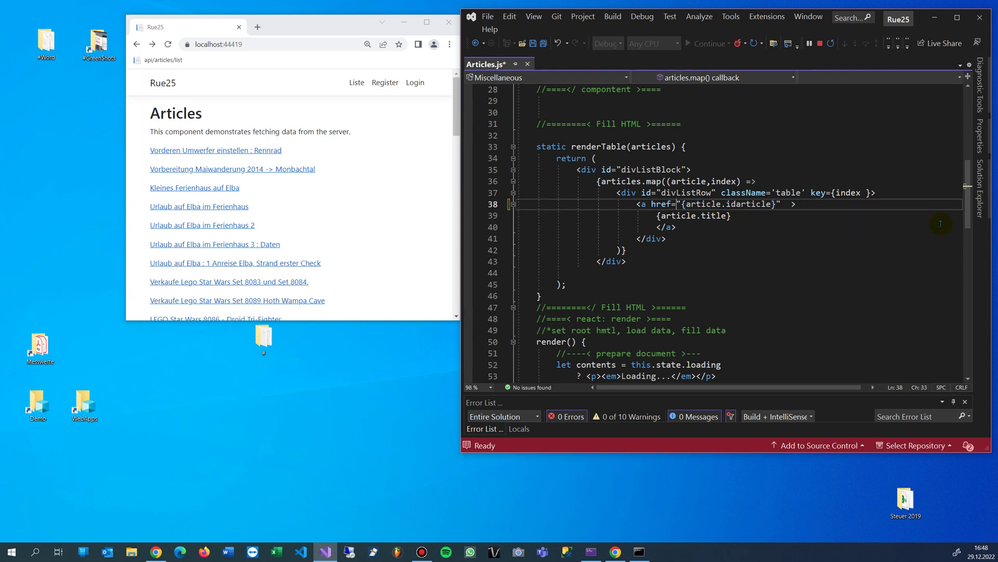
key("Delete")
key("Right")
key("Right")
key("Right")
key("Right")
key("Right")
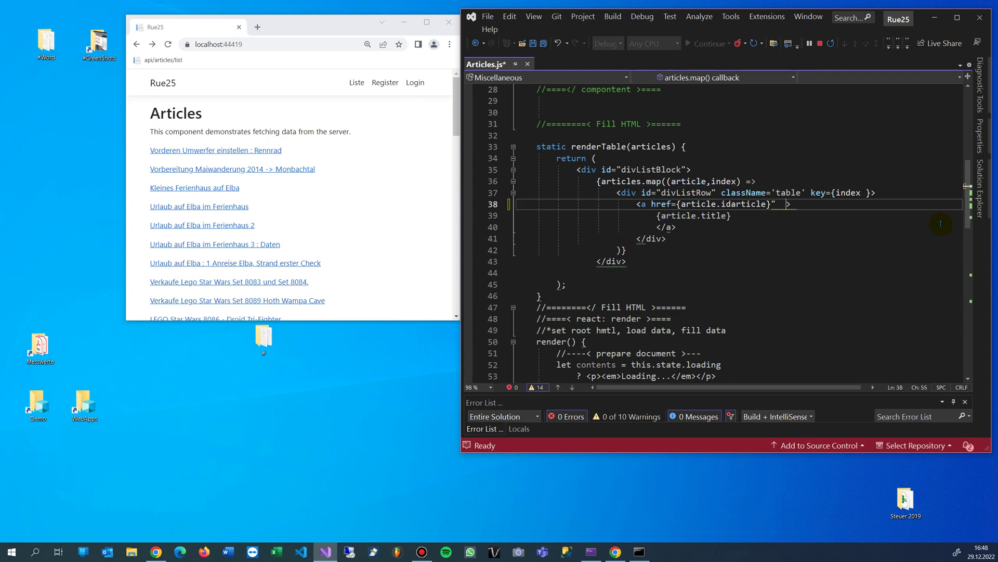
key("Delete")
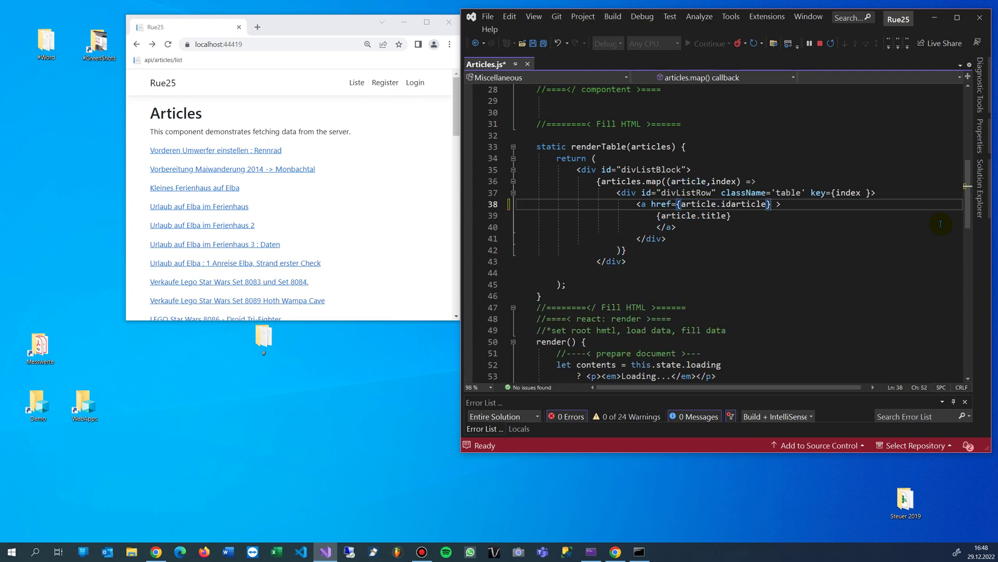
key("Left")
key("Left")
key("Left")
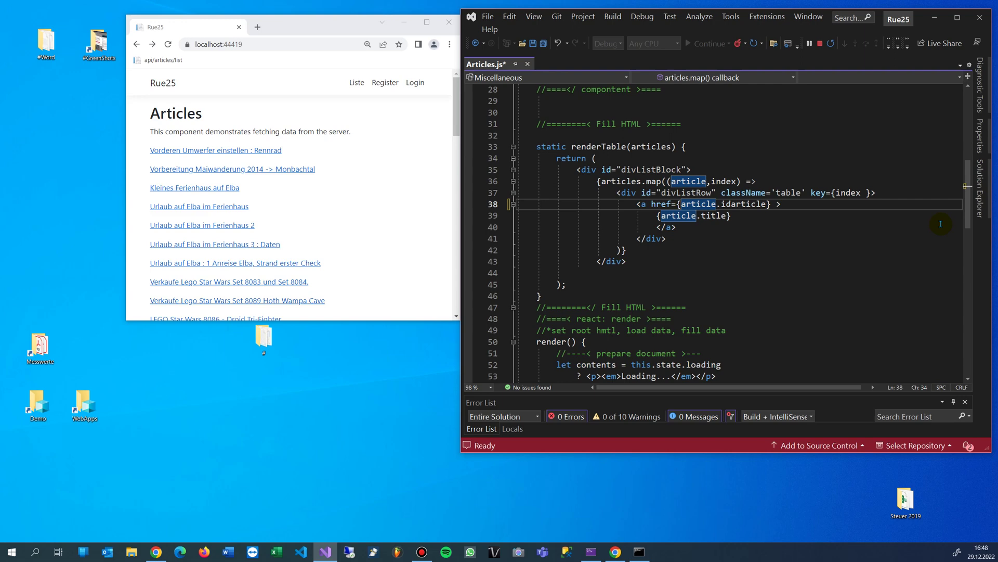
left_click(544, 43)
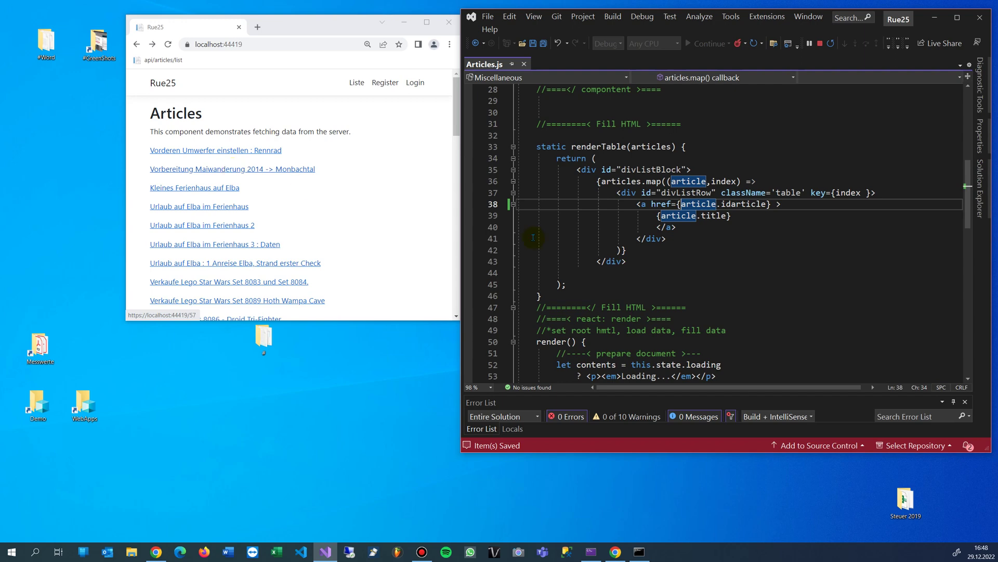
left_click(681, 203)
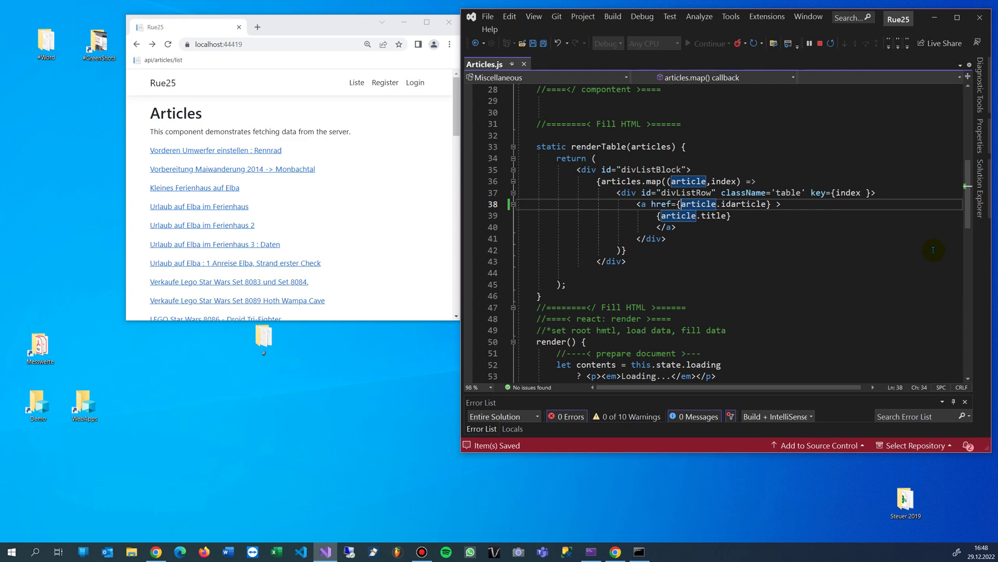
type("\"\"")
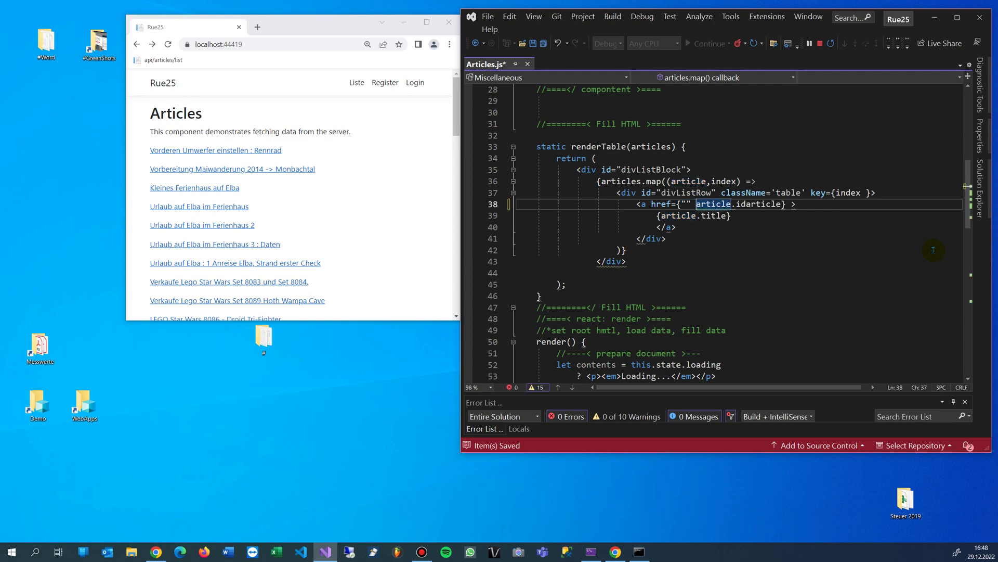
- Change line 38 to href={"article/"+ article.idarticle} and save Articles.js
key("Left")
type("+")
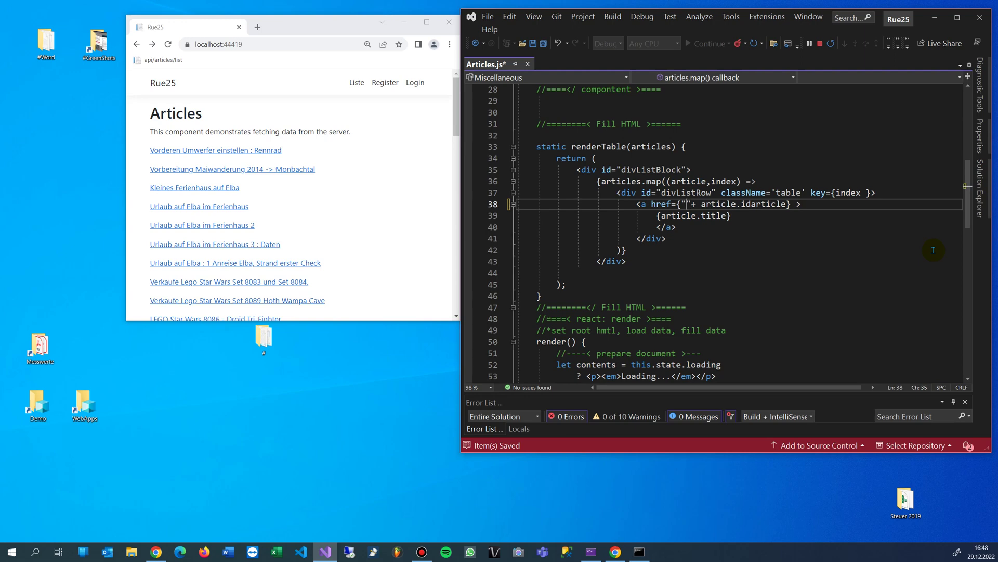
type("article/")
key("ctrl+shift+Left")
key("ctrl+shift+Left")
key("ctrl+s")
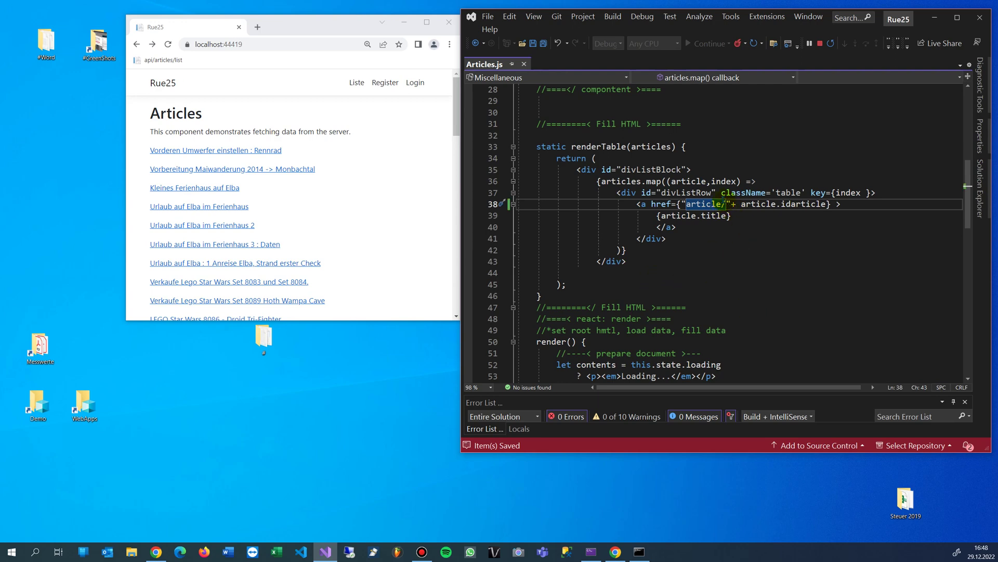
key("shift+Right")
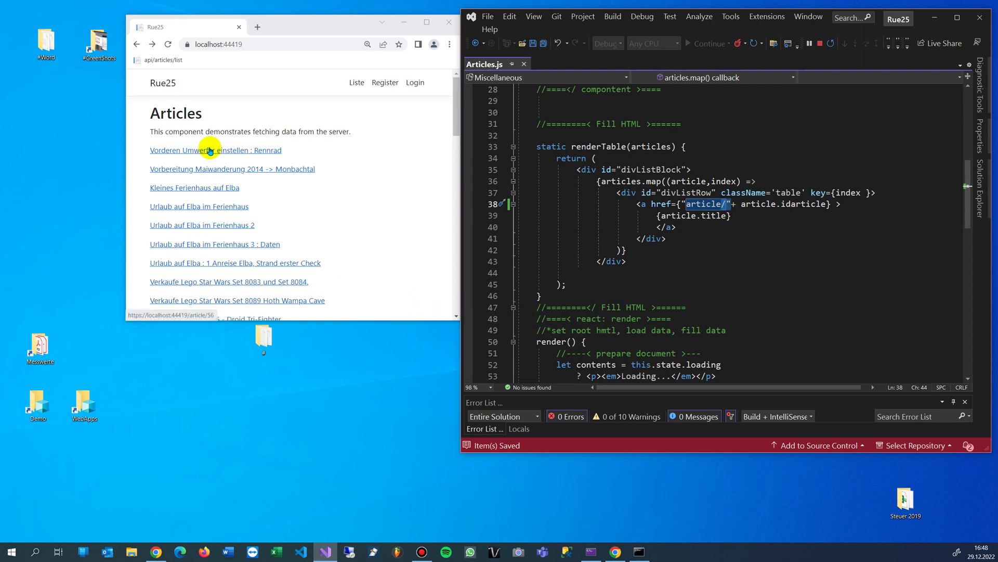
- Open the first article in Chrome and confirm the address is localhost:44419/article/56
left_click(209, 151)
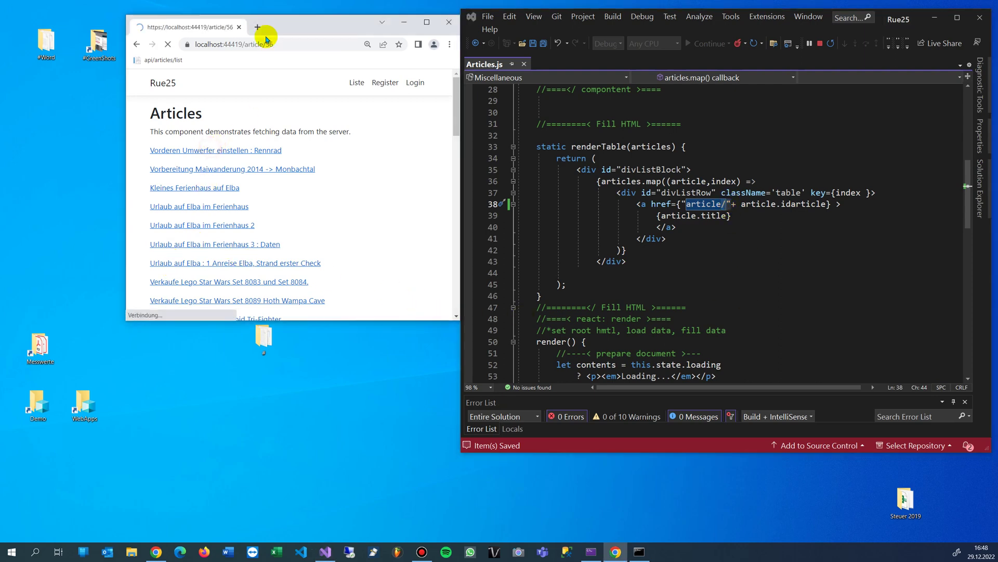
left_click_drag(243, 44, 265, 44)
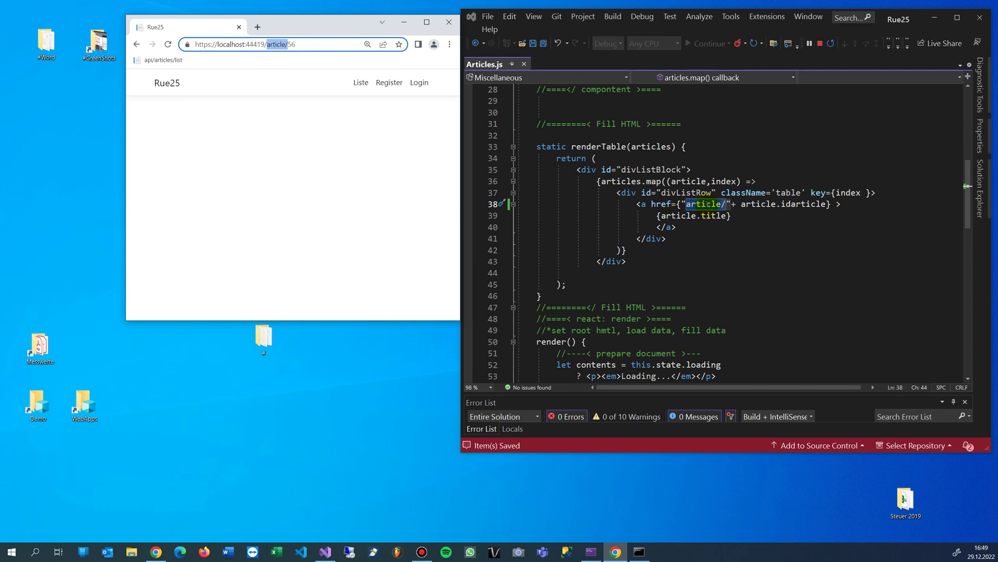
left_click(777, 240)
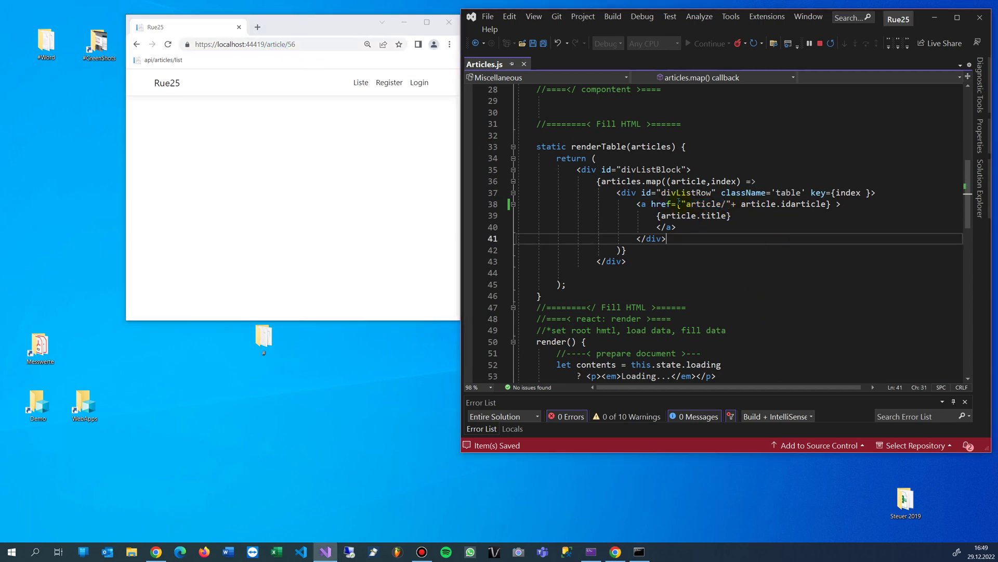